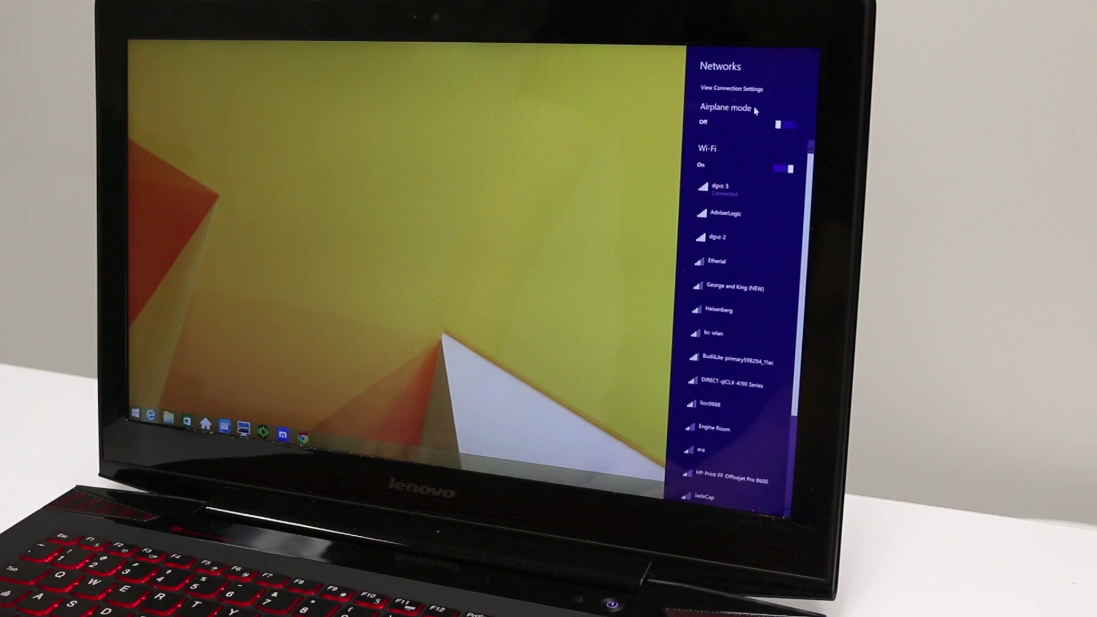
# Switch the Airplane mode toggle to On in the Networks panel, turning Wi-Fi off
pyautogui.click(779, 125)
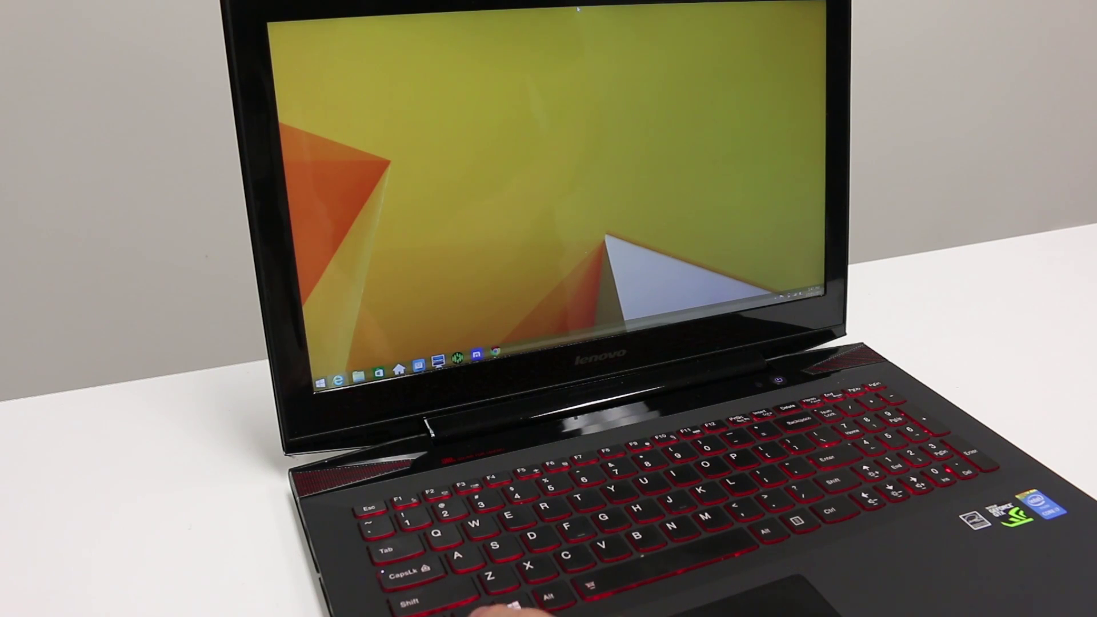
# Toggle airplane mode on, then off again, using the keyboard hotkey twice
pyautogui.press('F7')
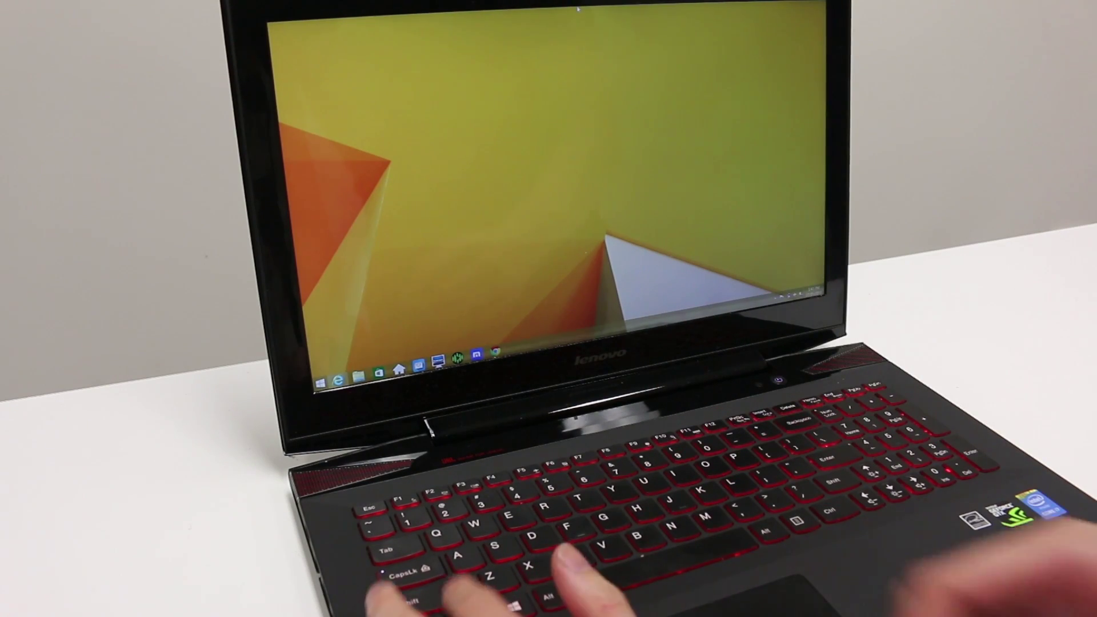
pyautogui.press('F7')
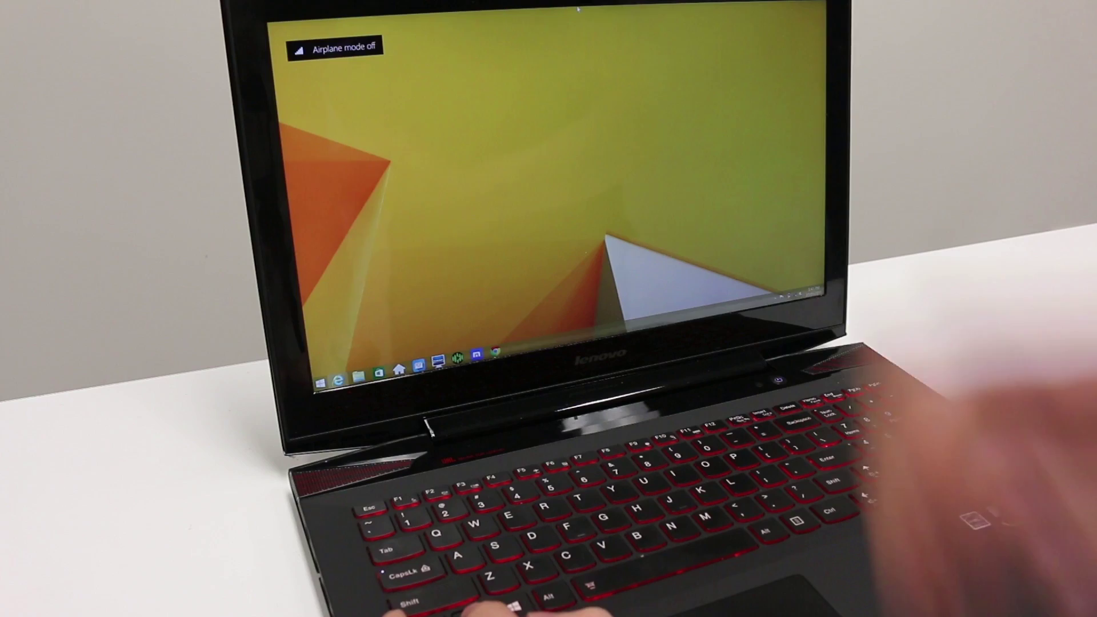